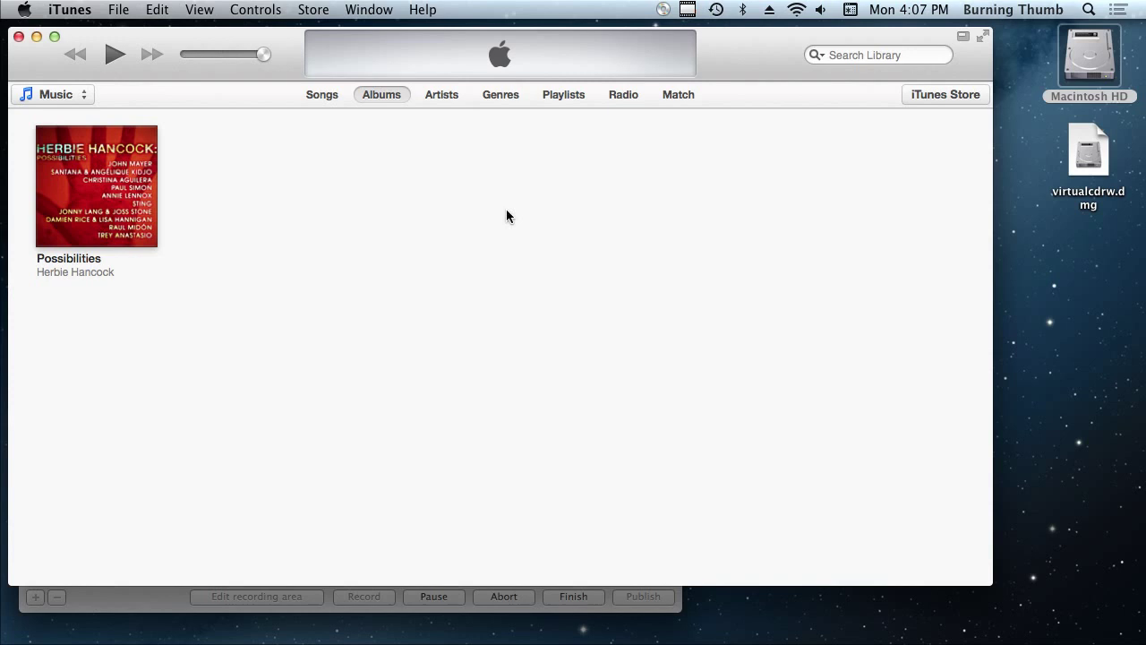
- Create a 'Possibilities' playlist from the album's 10 songs and view its track list
left_click(94, 208)
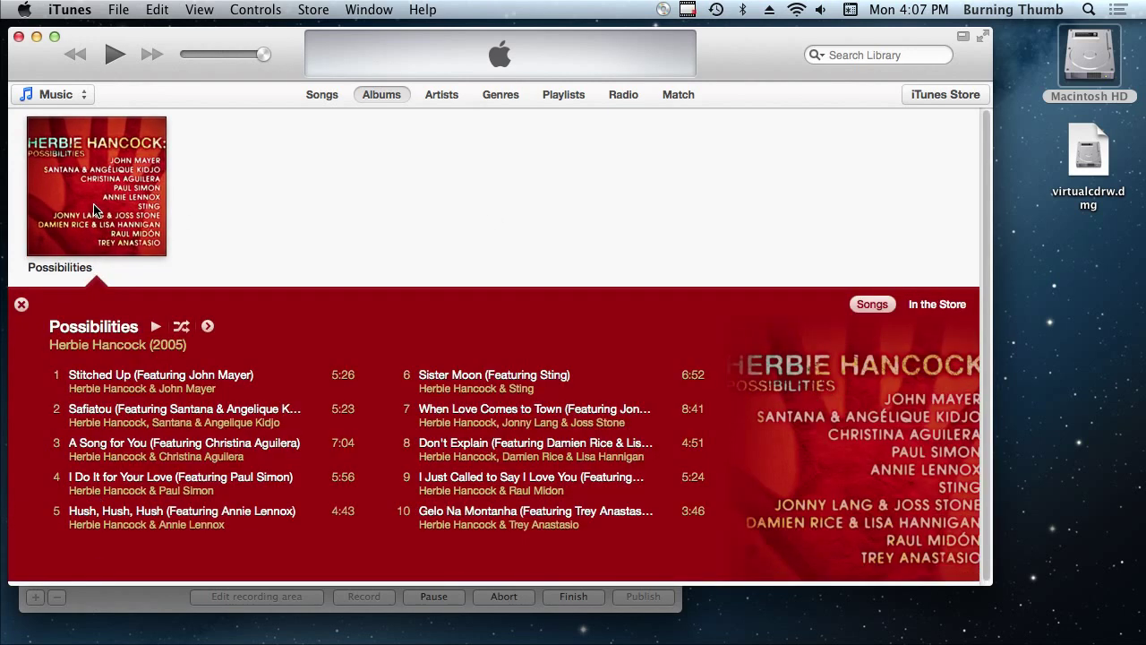
left_click(114, 7)
mouse_move(134, 32)
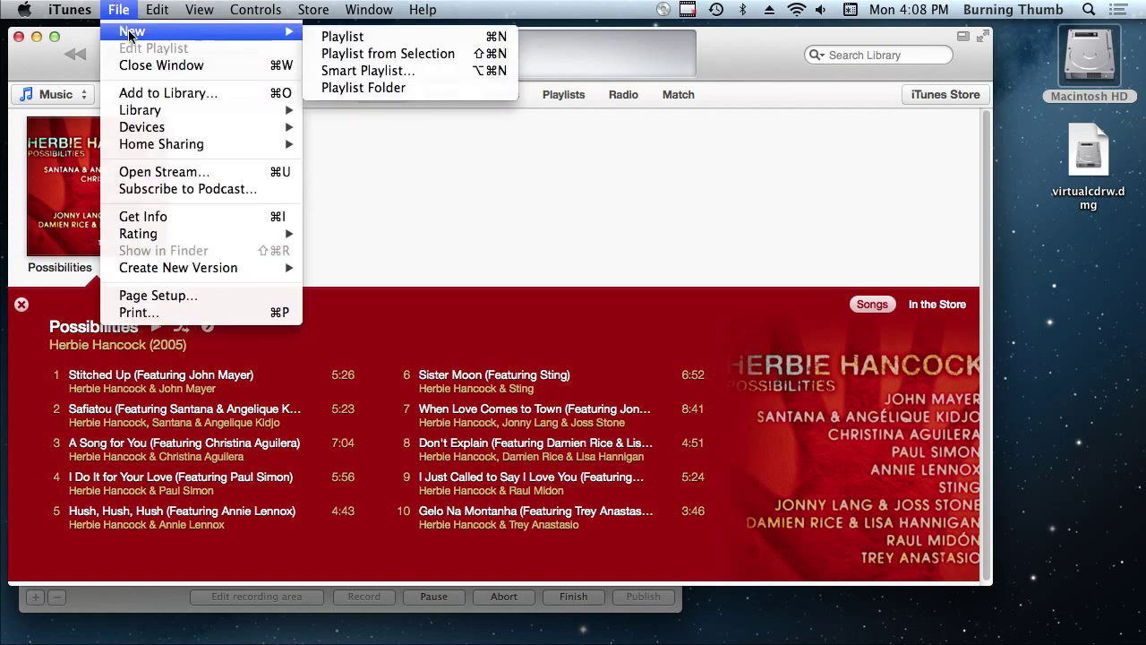
left_click(339, 54)
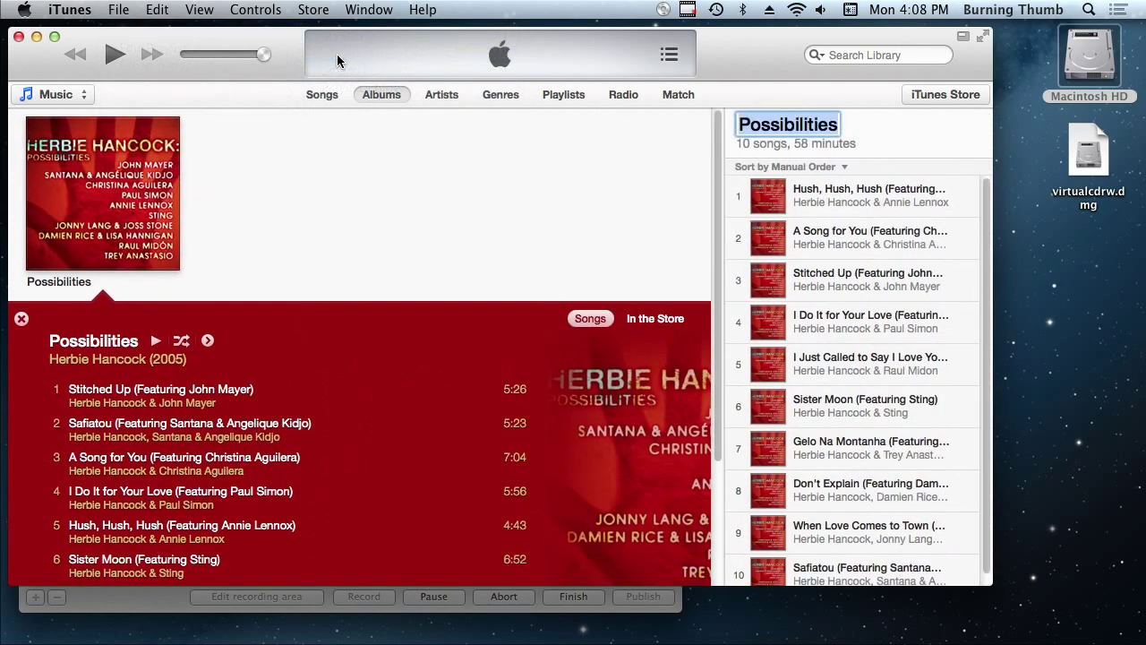
left_click(555, 94)
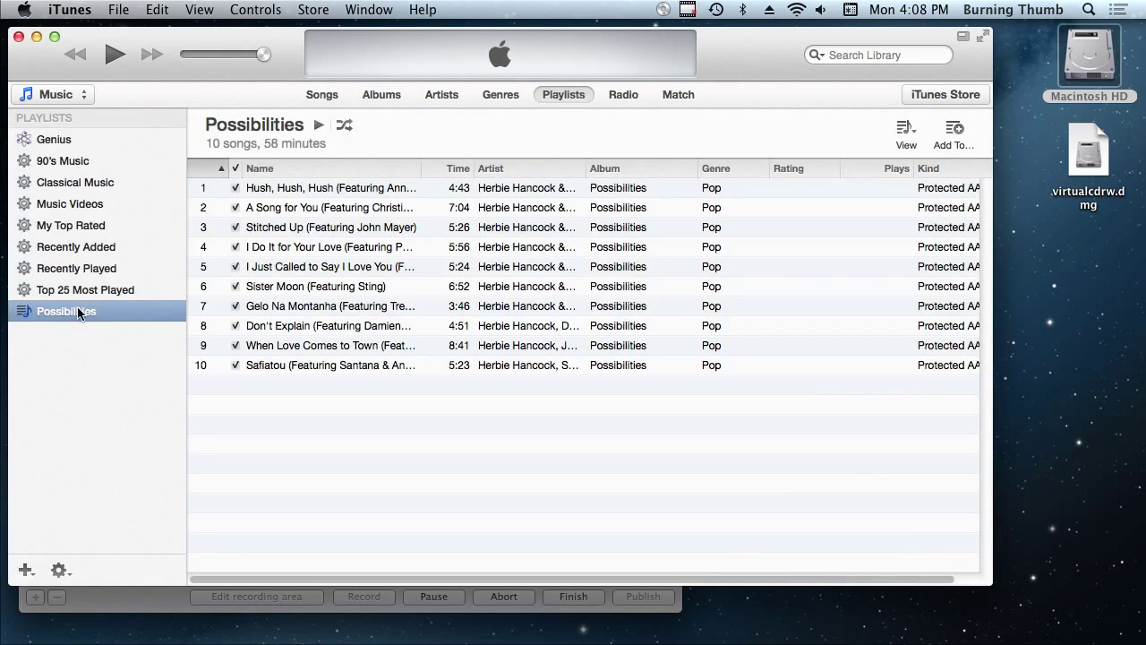
- Burn the Possibilities playlist as an Audio CD, inserting a new blank virtual disc
left_click(120, 10)
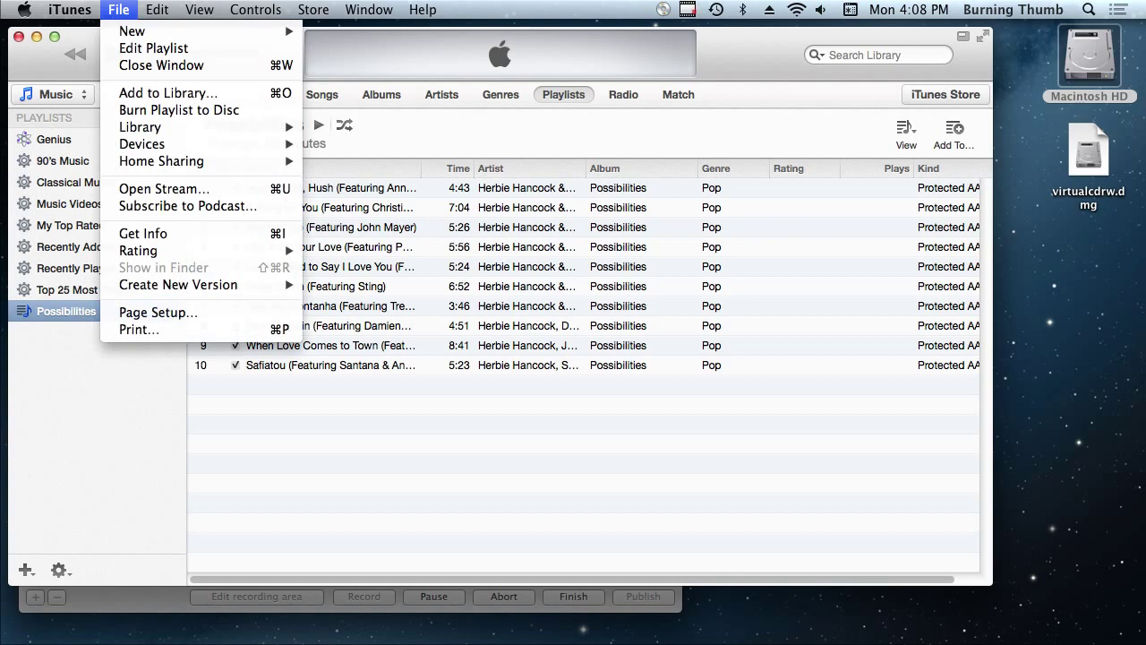
left_click(143, 111)
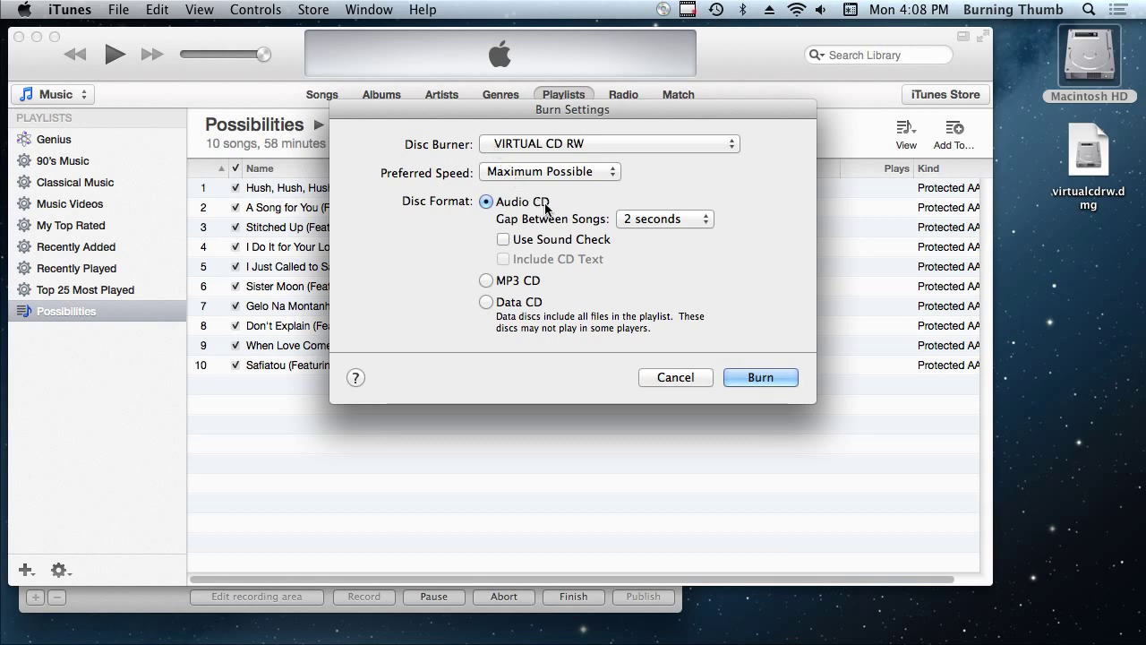
left_click(781, 377)
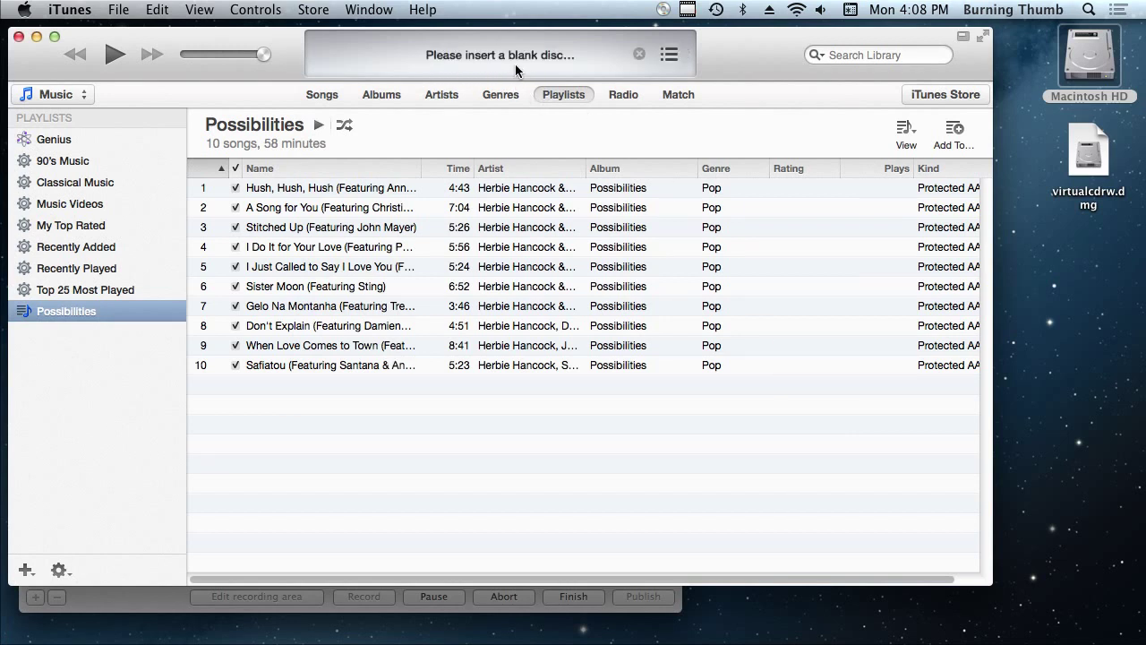
left_click(662, 10)
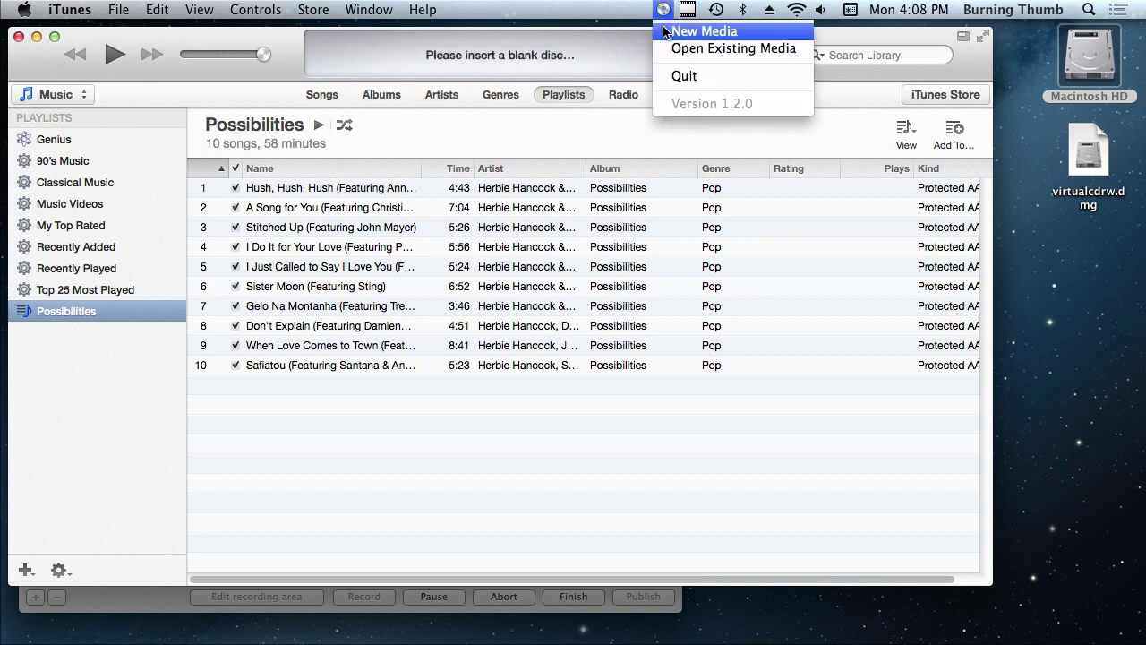
left_click(664, 31)
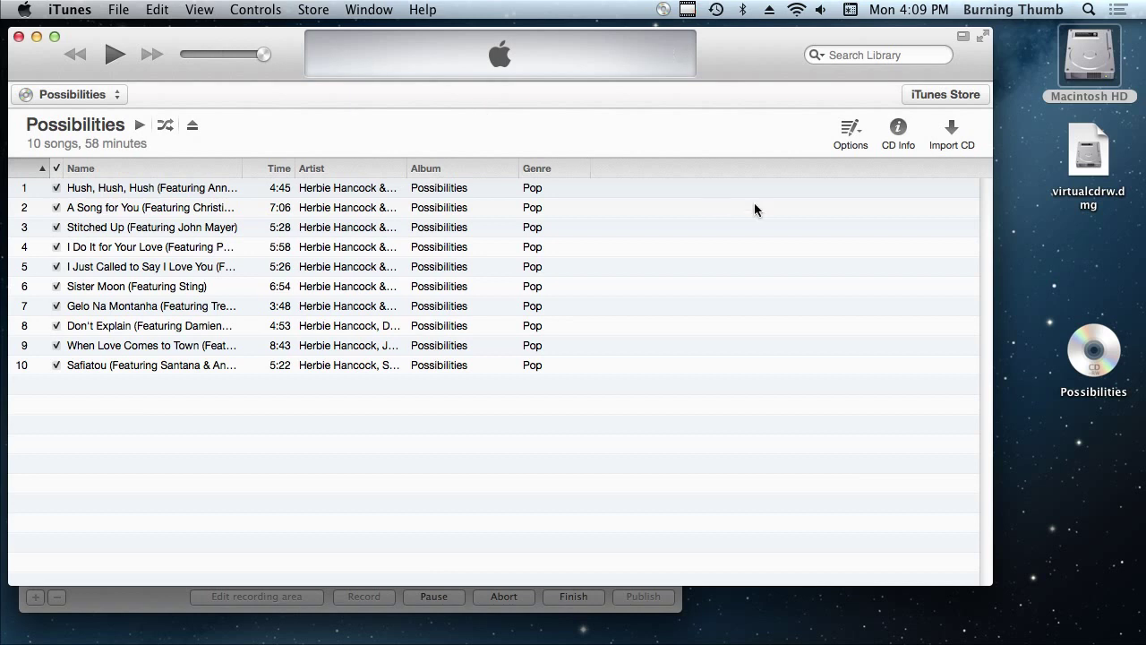
- Import the CD using MP3 Encoder at High Quality (160 kbps), without replacing existing songs
left_click(951, 132)
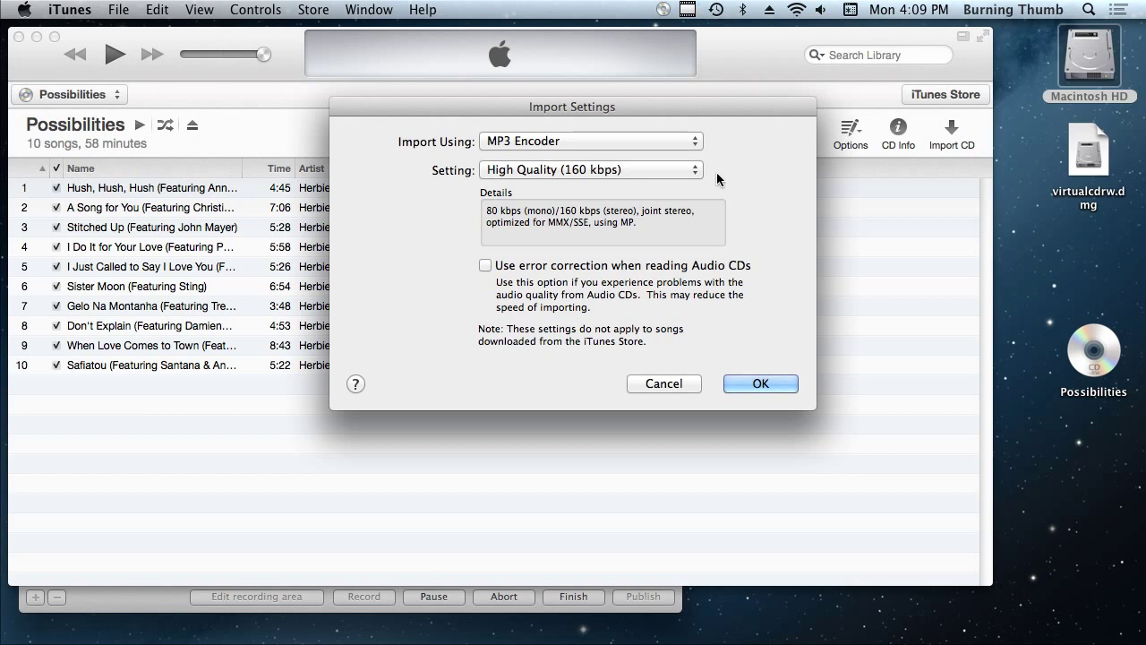
left_click(692, 147)
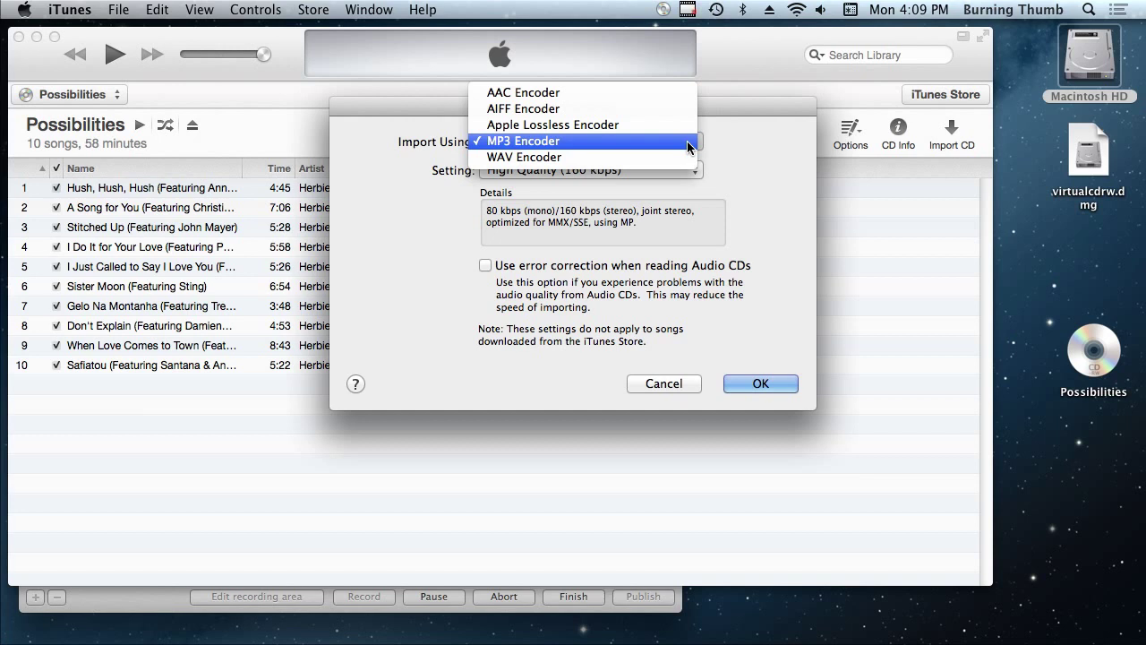
left_click(747, 144)
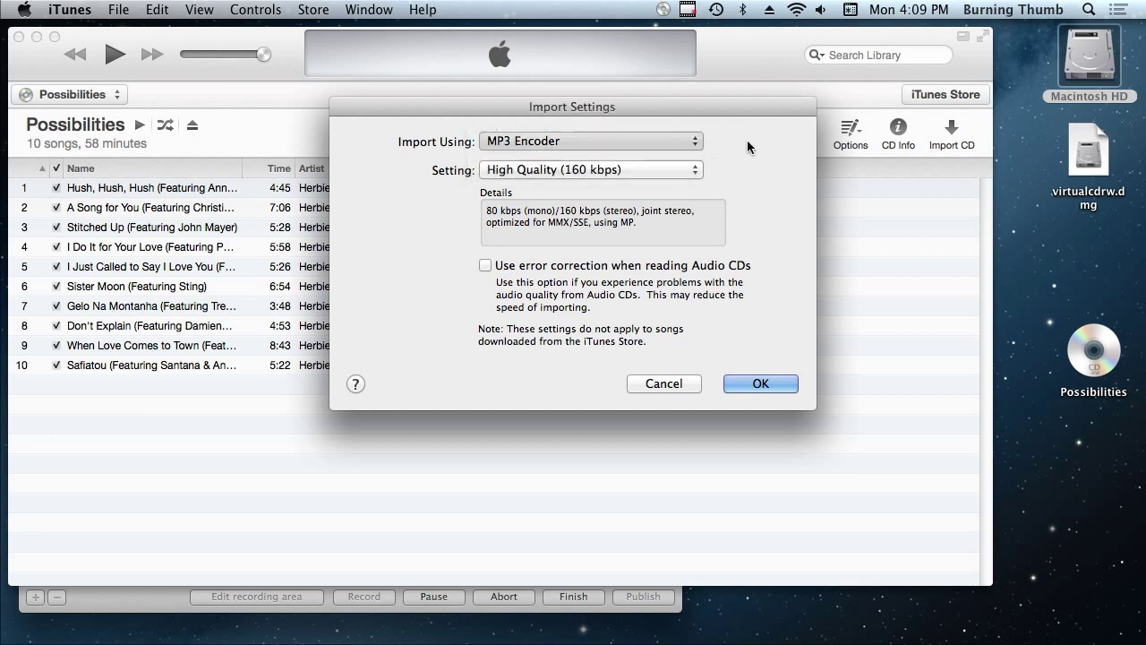
left_click(763, 385)
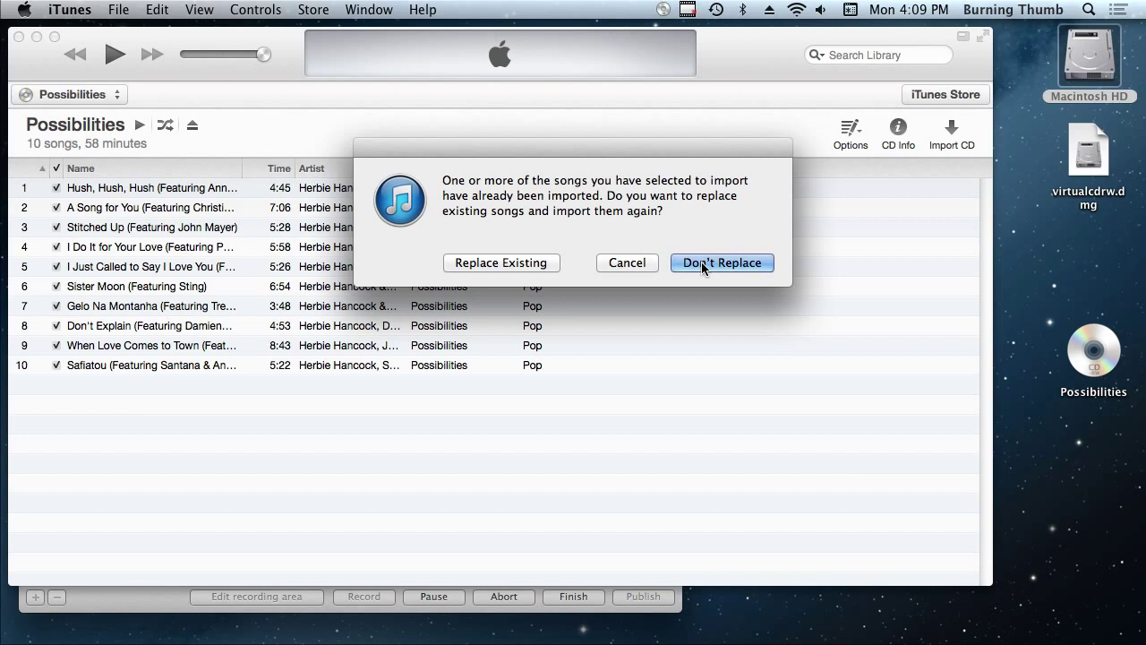
left_click(702, 263)
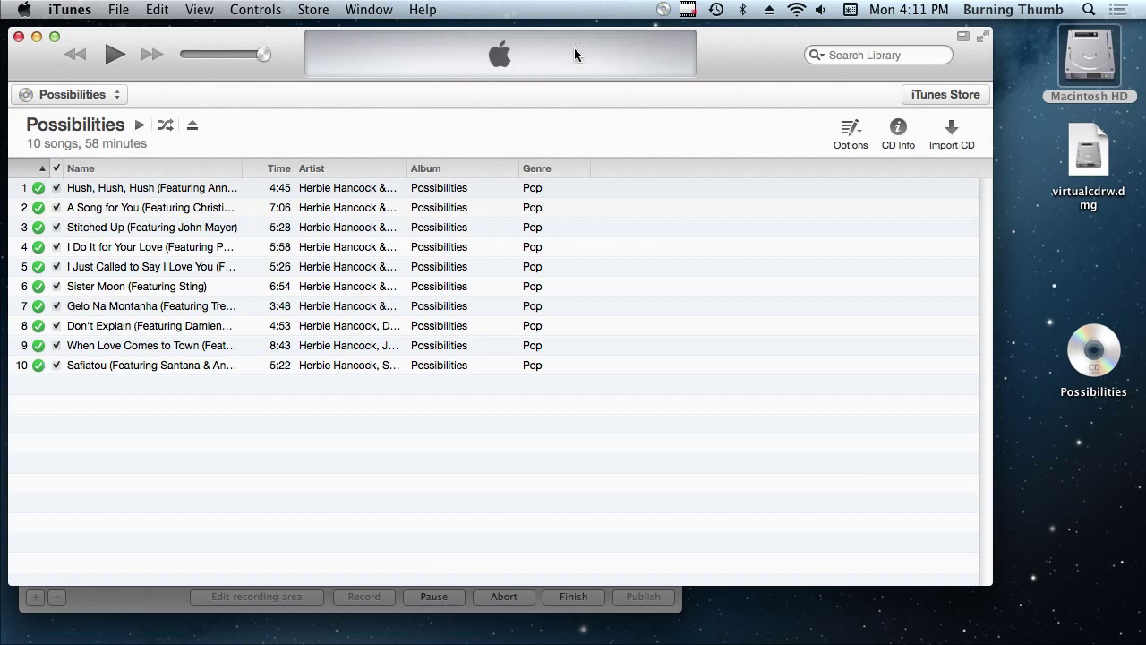
- Show all Music library songs, listing MPEG copies beside the Protected AAC originals
left_click(98, 97)
left_click(100, 59)
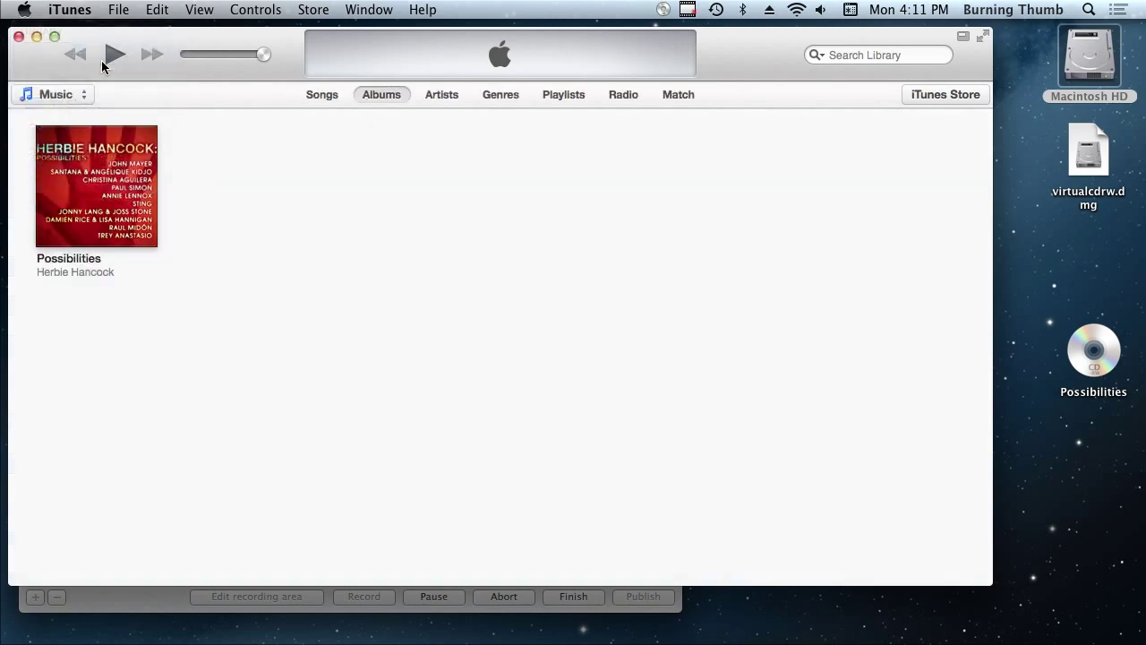
left_click(320, 96)
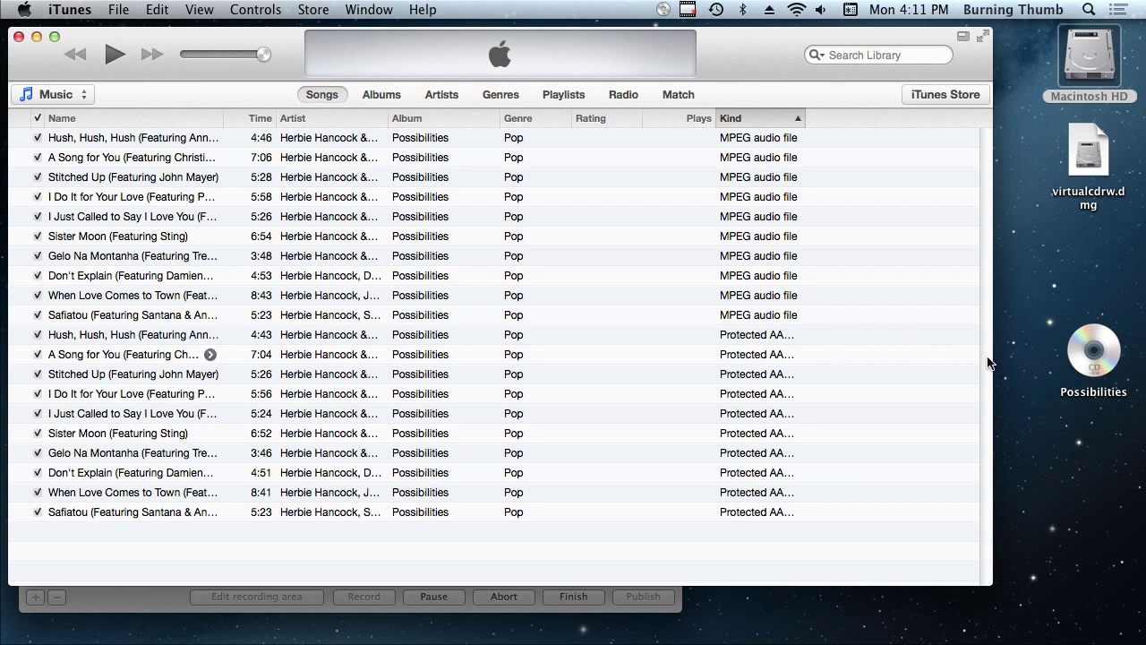
left_click(62, 94)
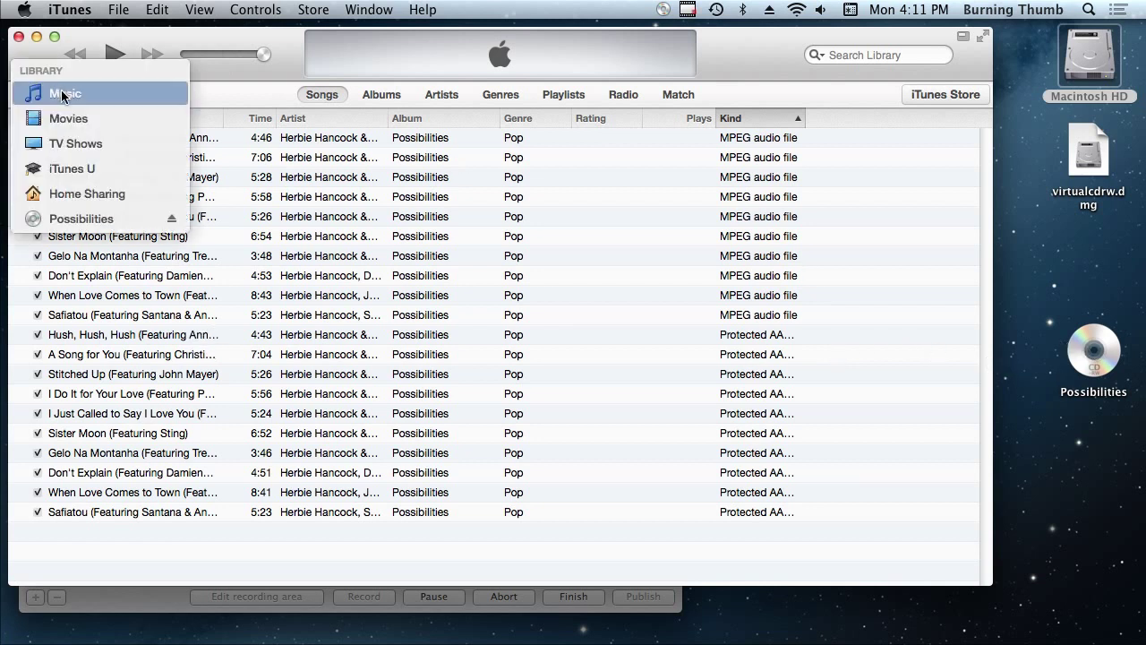
- Eject the Possibilities CD and decline saving a new virtual disc
left_click(172, 218)
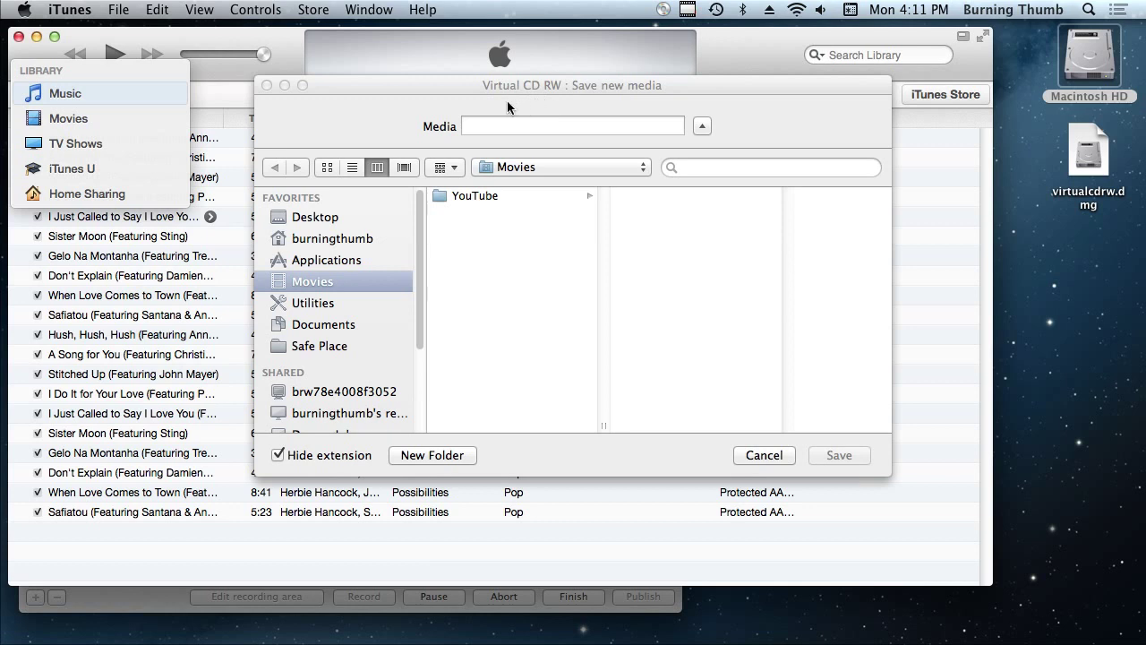
left_click(742, 455)
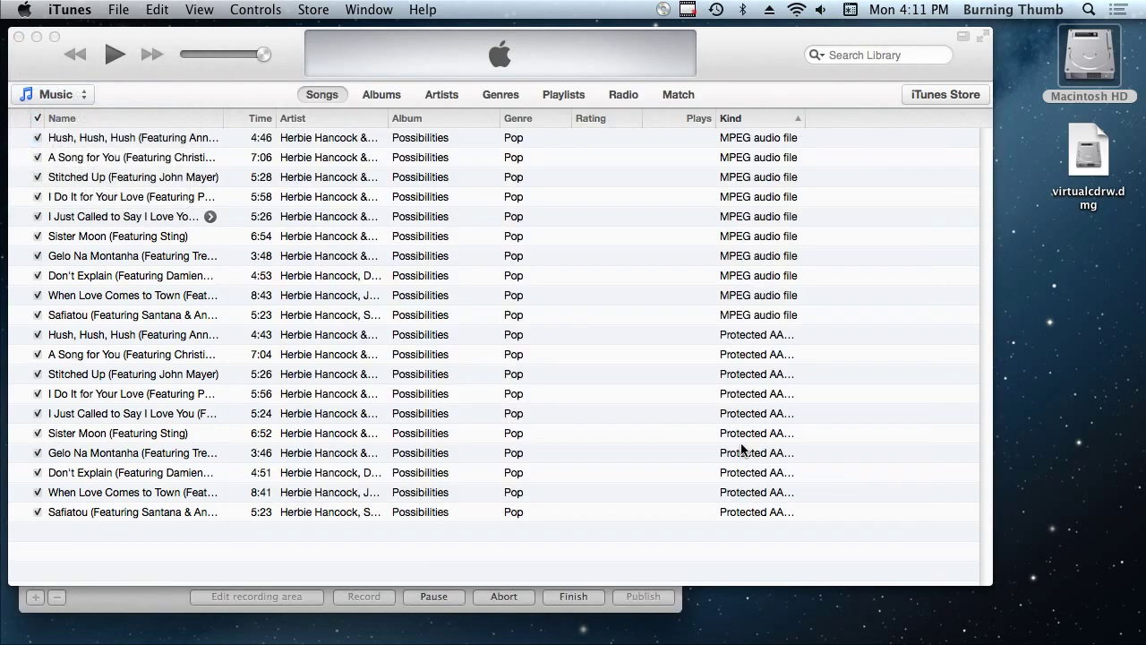